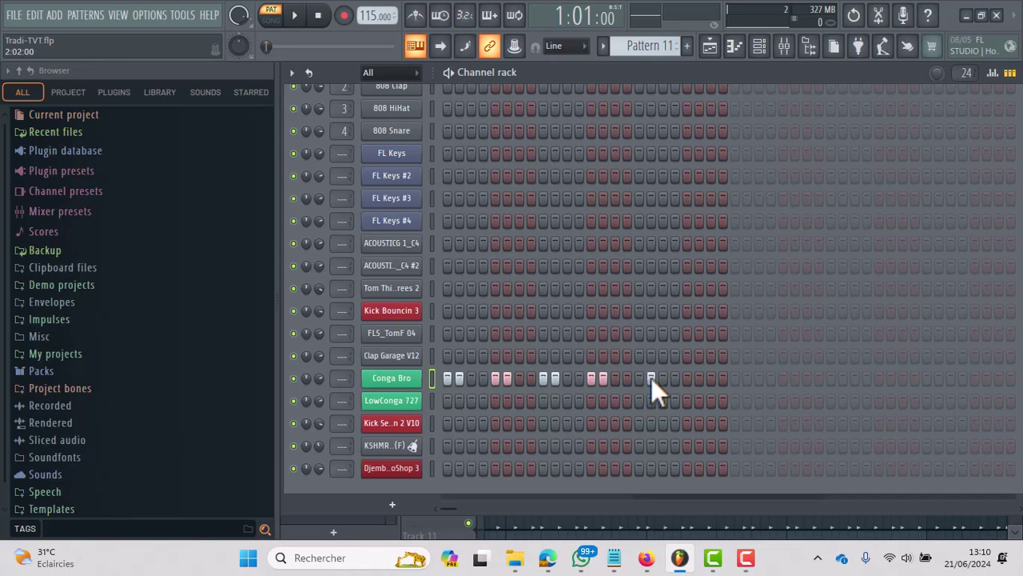
Complete the Conga Bro row with its hit on step 22 and play the pattern back.
click(698, 378)
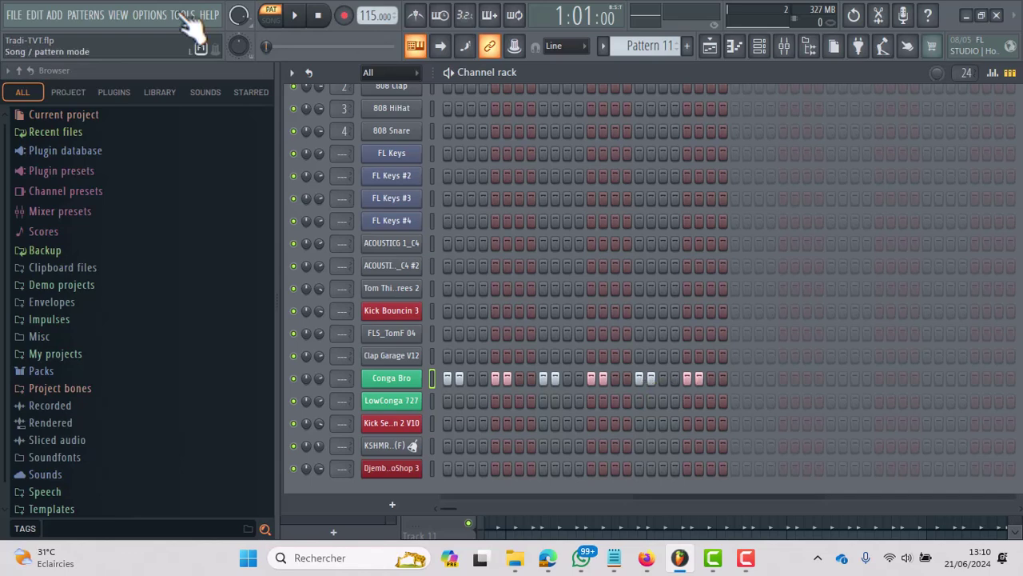
click(294, 16)
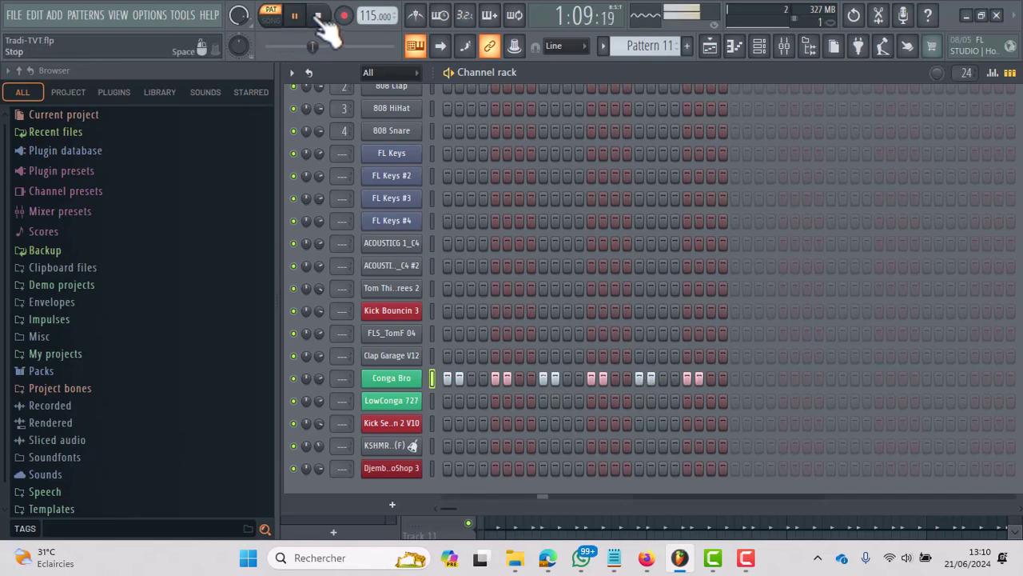
click(318, 17)
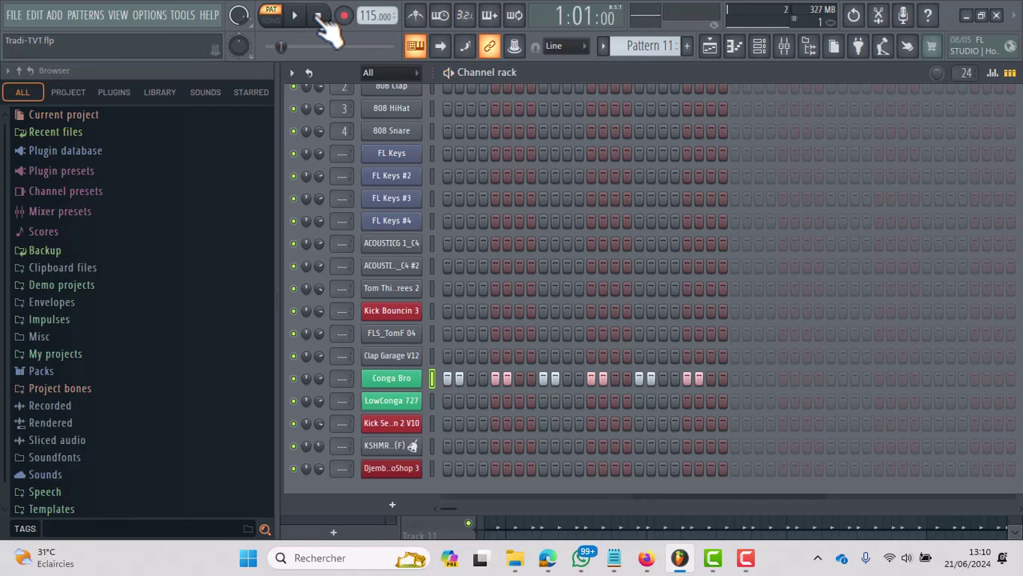
Erase the Conga Bro hits after step 2, place pairs on steps 9–10 and 17–18, and play the pattern back.
drag(709, 378, 524, 378)
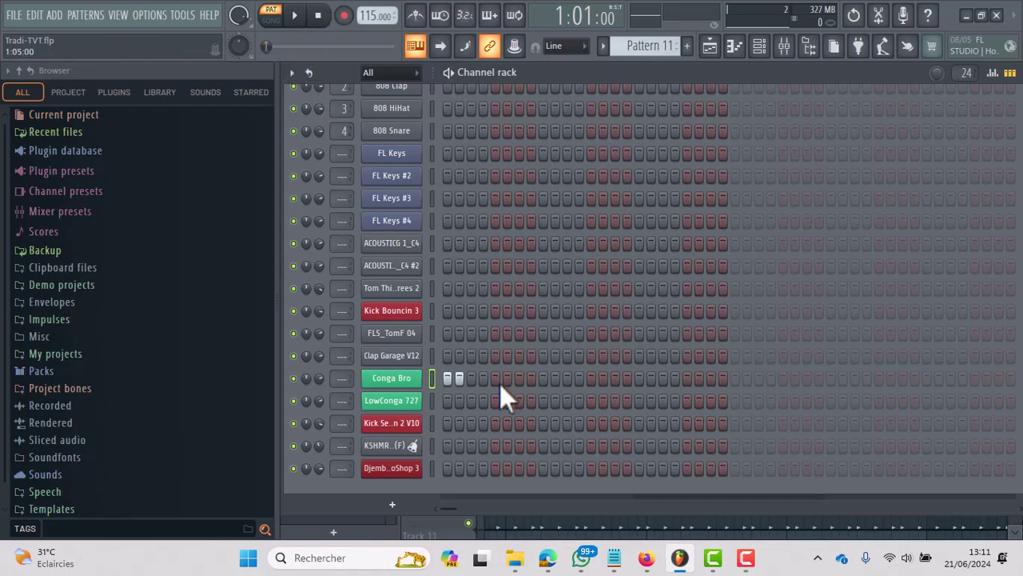
drag(543, 378, 555, 378)
click(651, 379)
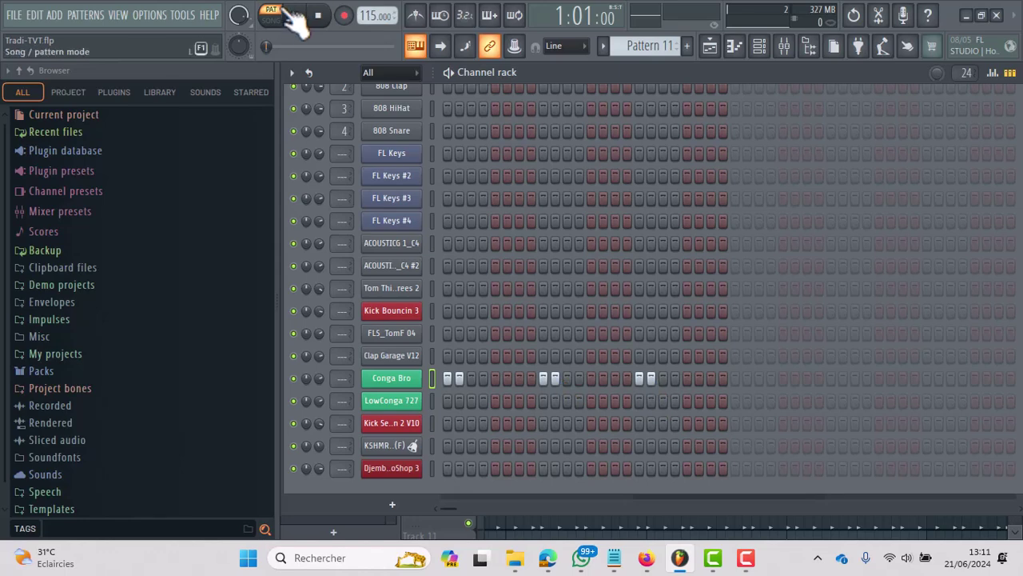
click(295, 15)
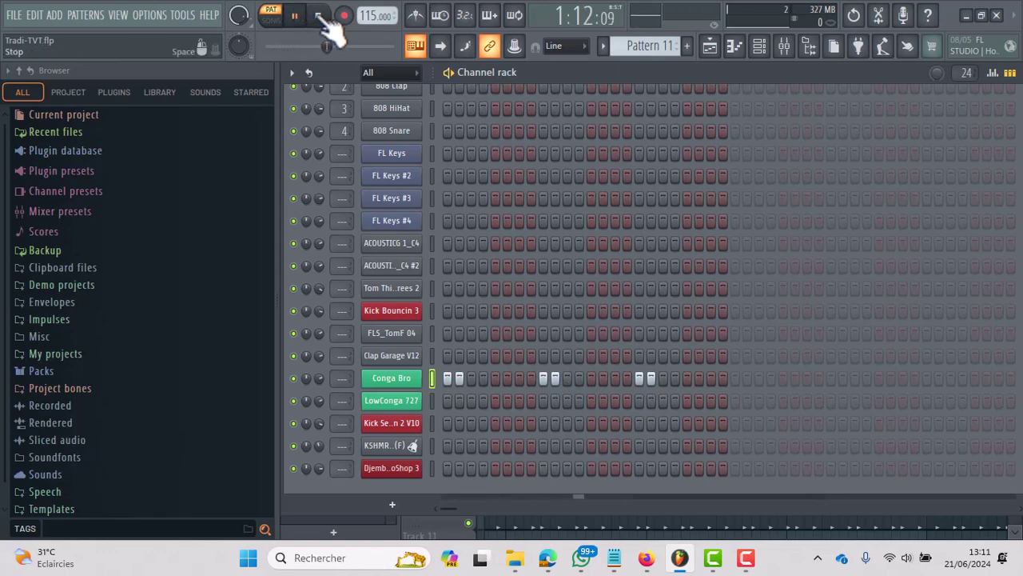
click(318, 16)
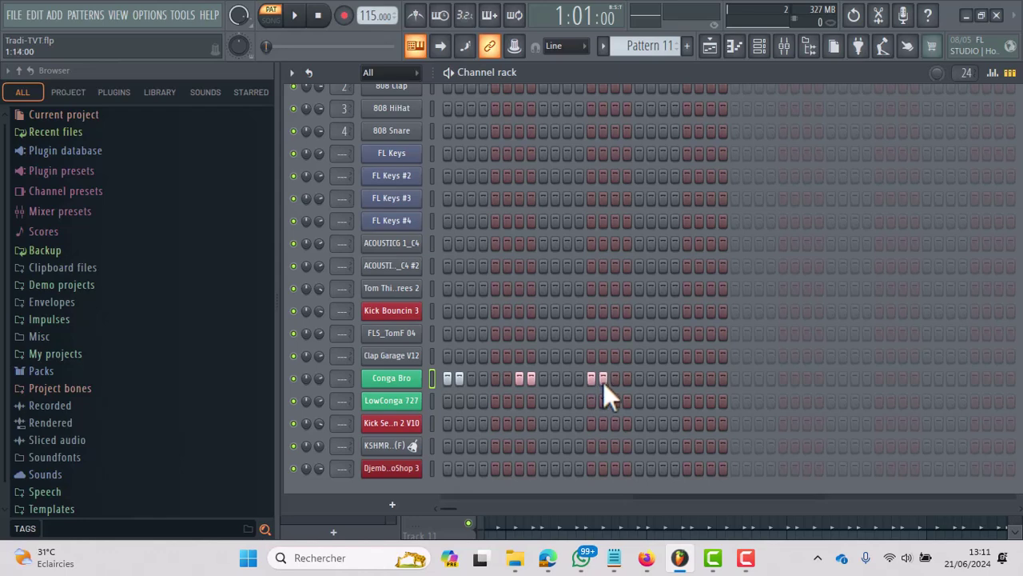
Respace the Conga Bro hits into pairs on steps 7–8, 13–14 and 19–20, and play the pattern.
click(294, 16)
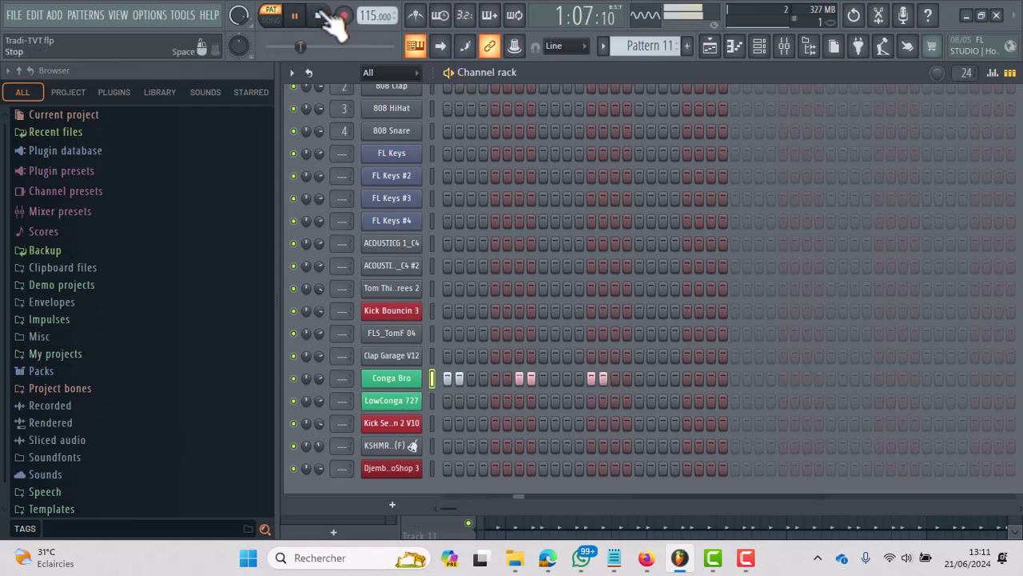
click(328, 18)
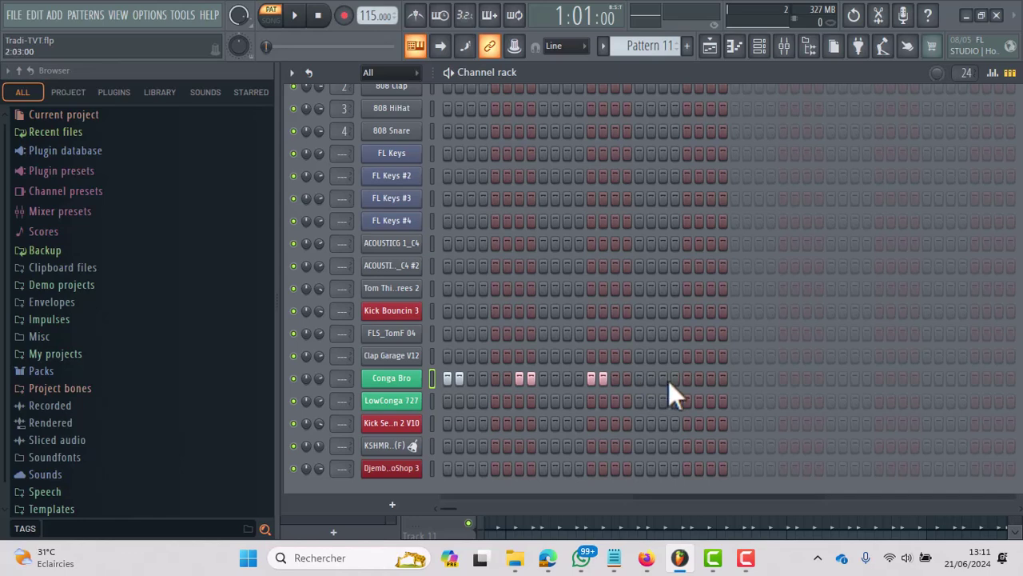
click(294, 16)
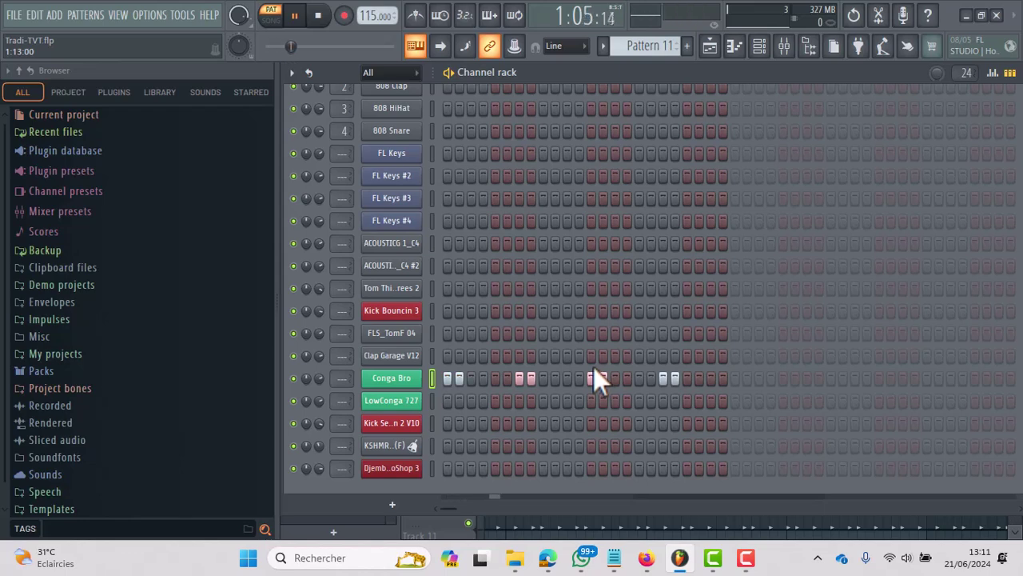
Program the first half of the KSHMR (F) row with hits on steps 1, 3, 5, 6, 8, 10 and 12.
click(447, 445)
click(471, 445)
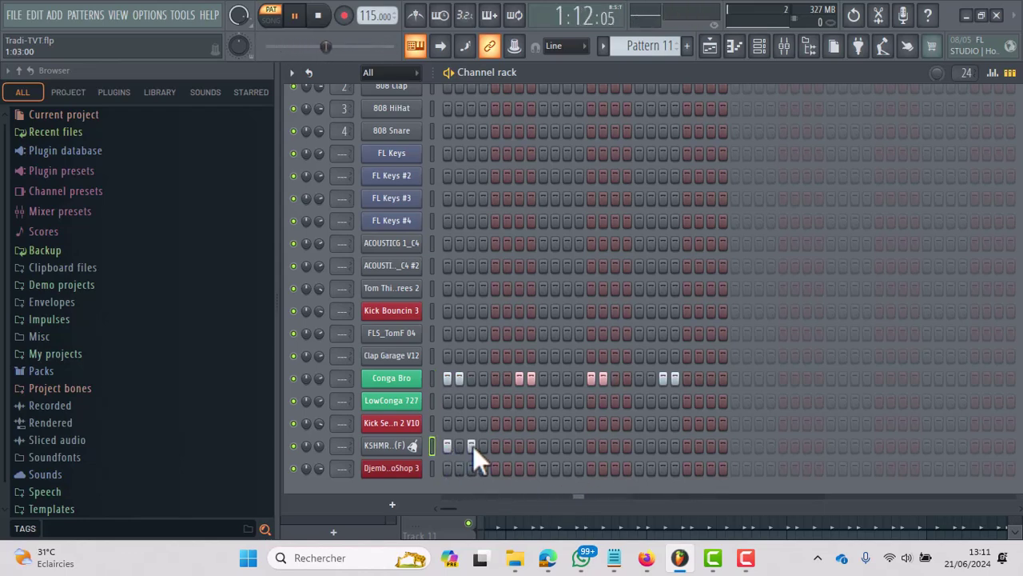
click(495, 447)
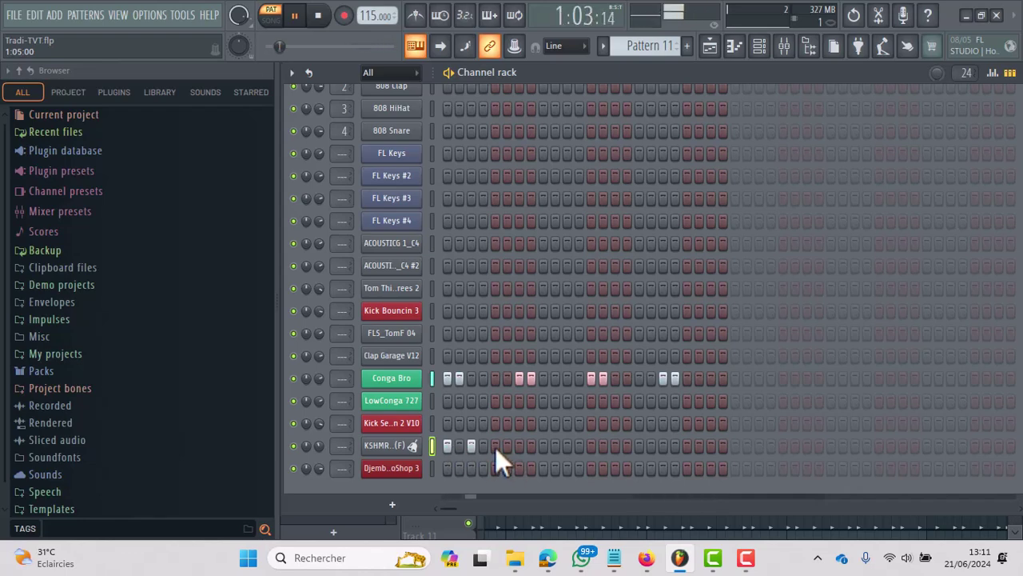
click(507, 446)
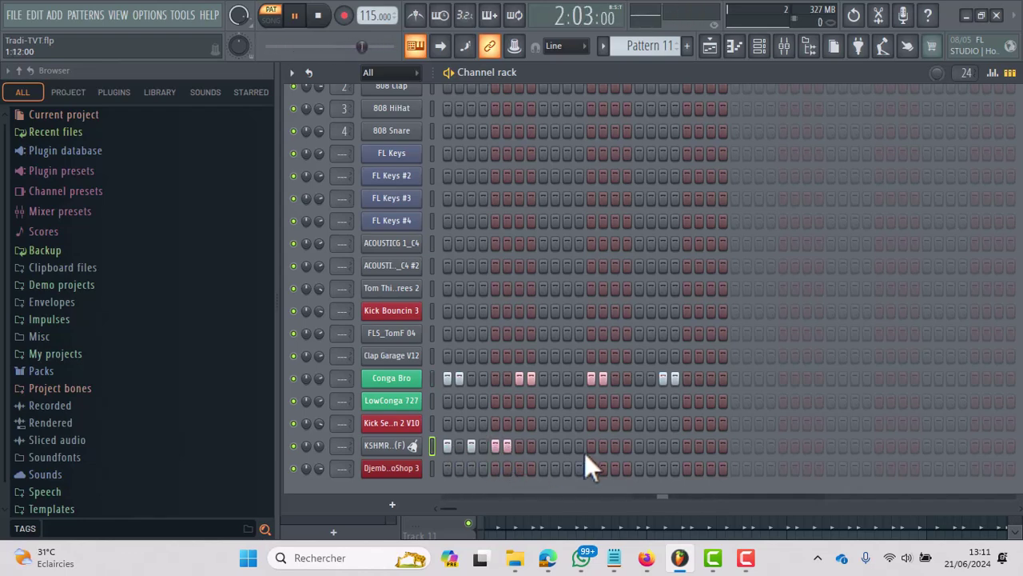
click(531, 445)
click(557, 446)
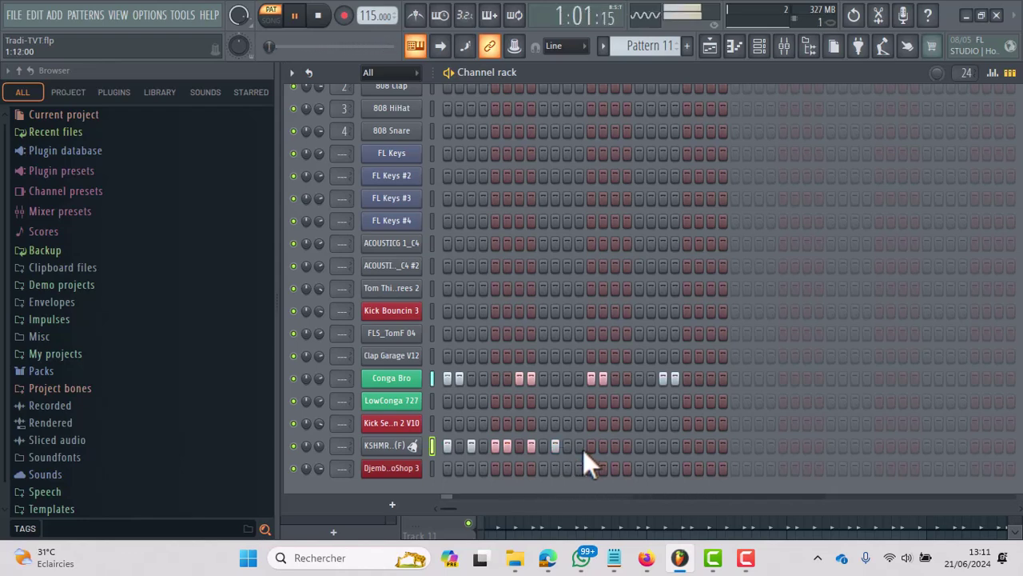
click(580, 446)
Program the second half of the KSHMR (F) row with hits on steps 13, 15, 17, 18, 20, 22 and 24.
click(591, 446)
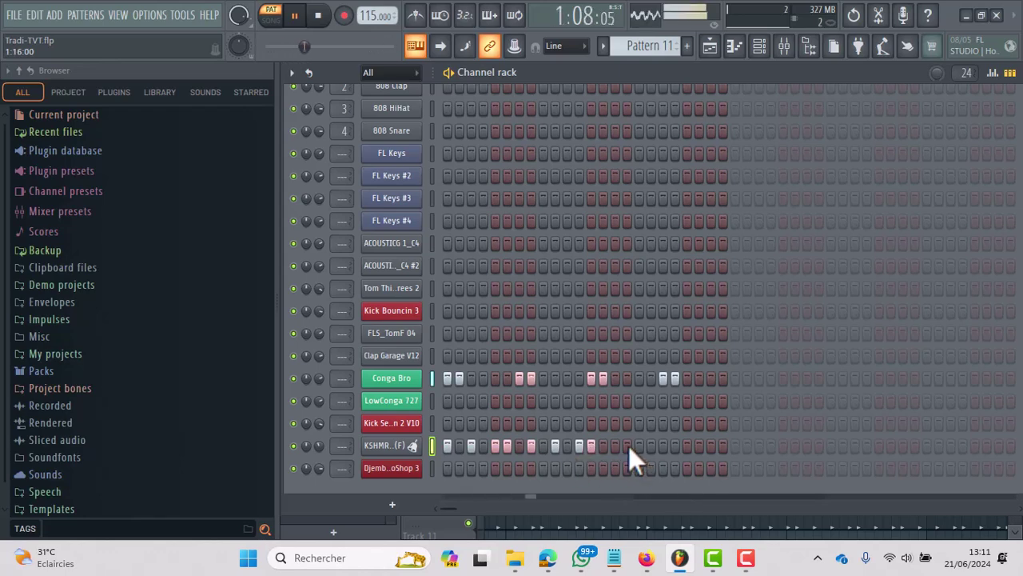
click(614, 446)
click(641, 448)
click(652, 446)
click(676, 446)
click(701, 447)
click(723, 446)
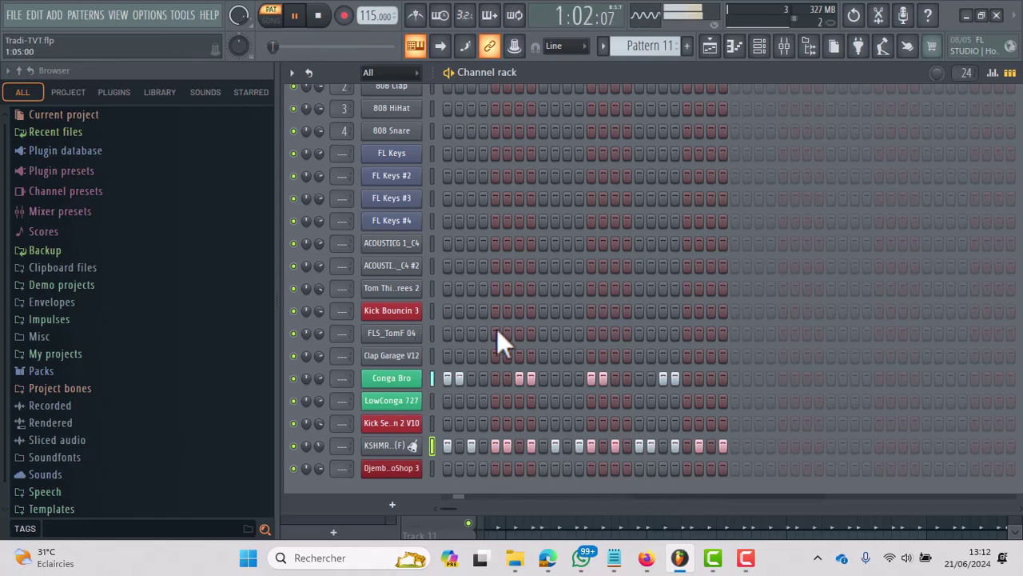
Program the Clap Garage V12 row with hits on steps 1, 7, 10, 13, 19 and 22.
click(447, 356)
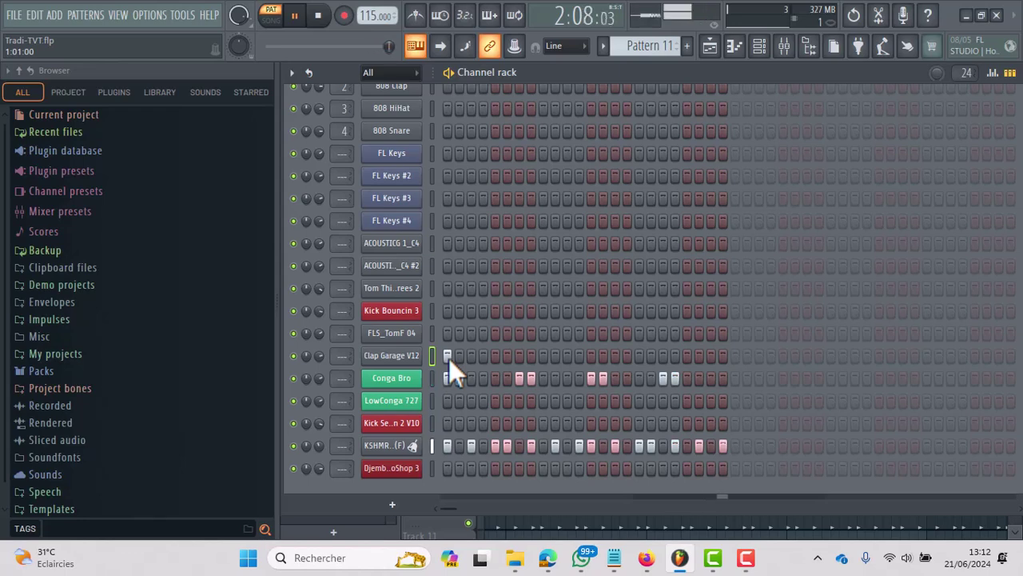
click(459, 379)
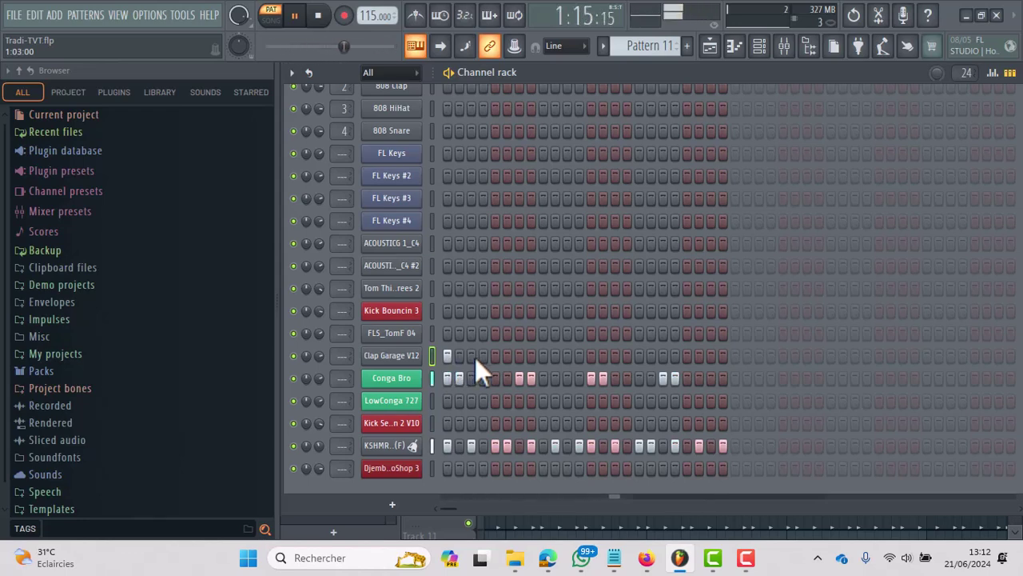
click(518, 355)
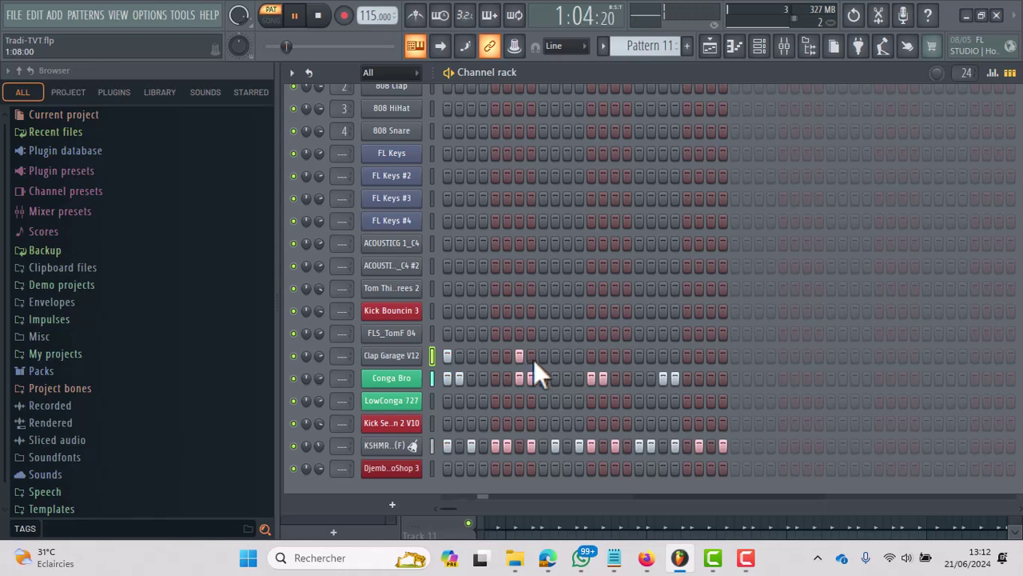
click(555, 355)
click(590, 355)
click(591, 378)
click(603, 378)
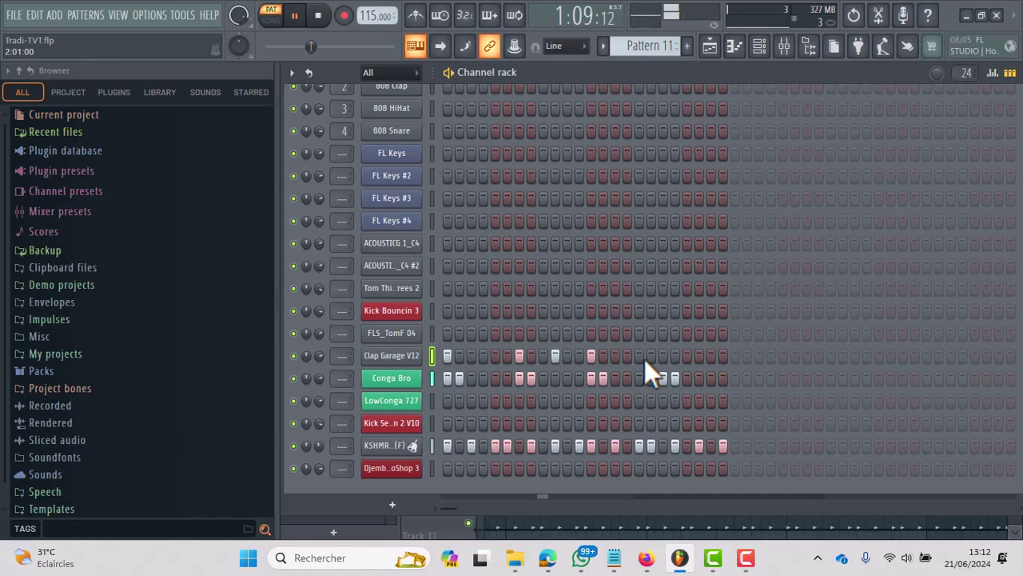
click(650, 356)
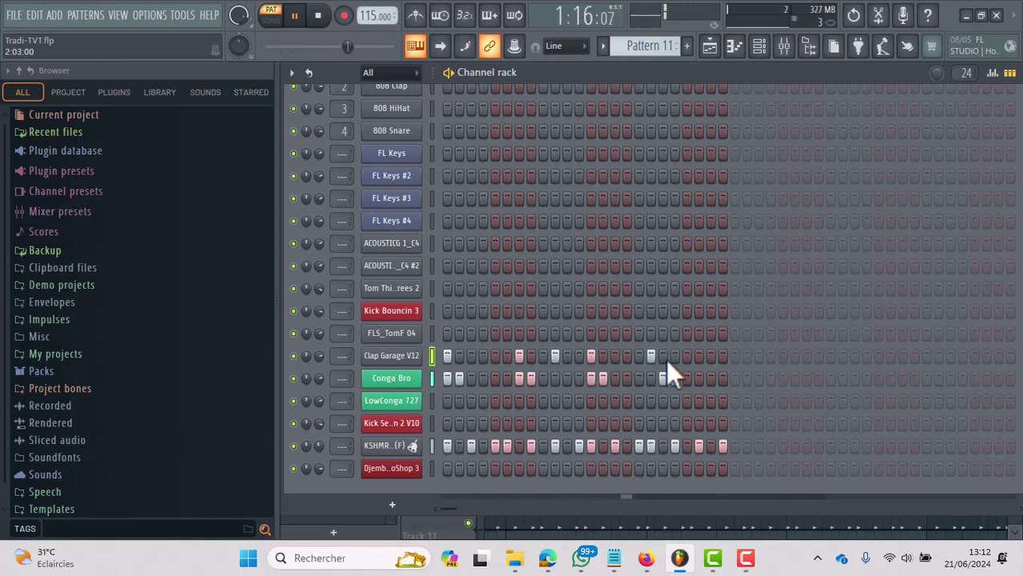
click(650, 355)
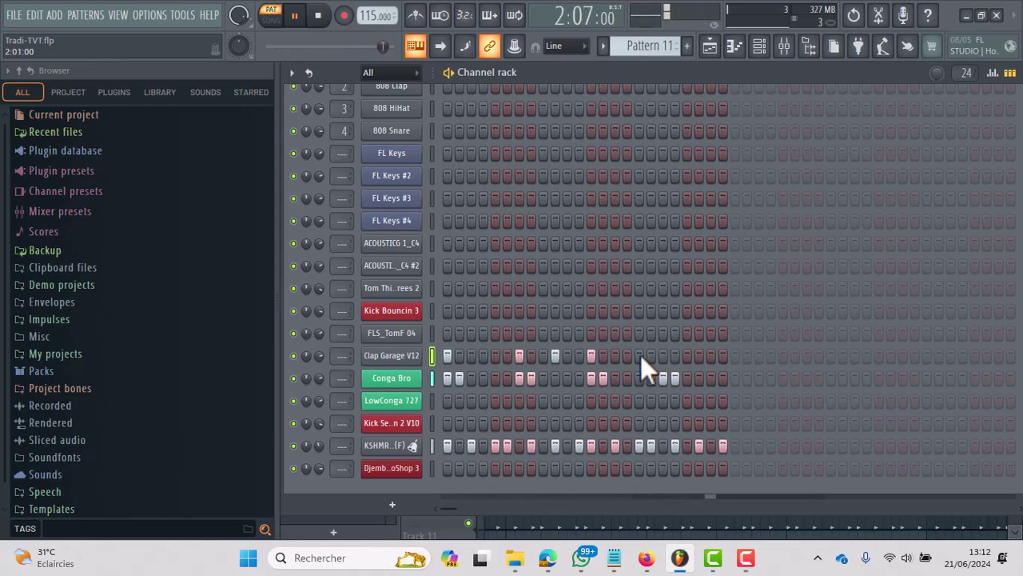
click(665, 355)
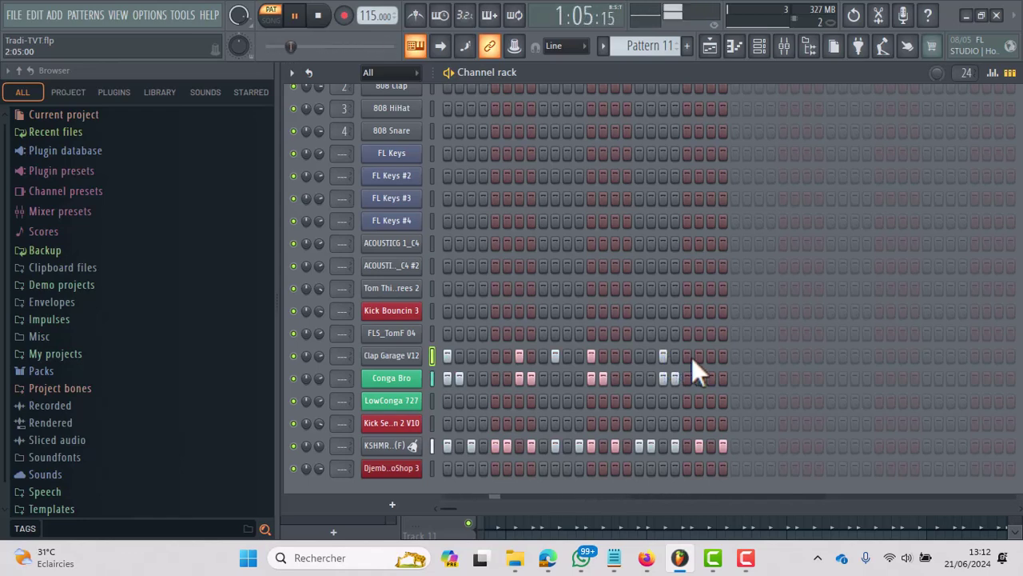
click(699, 356)
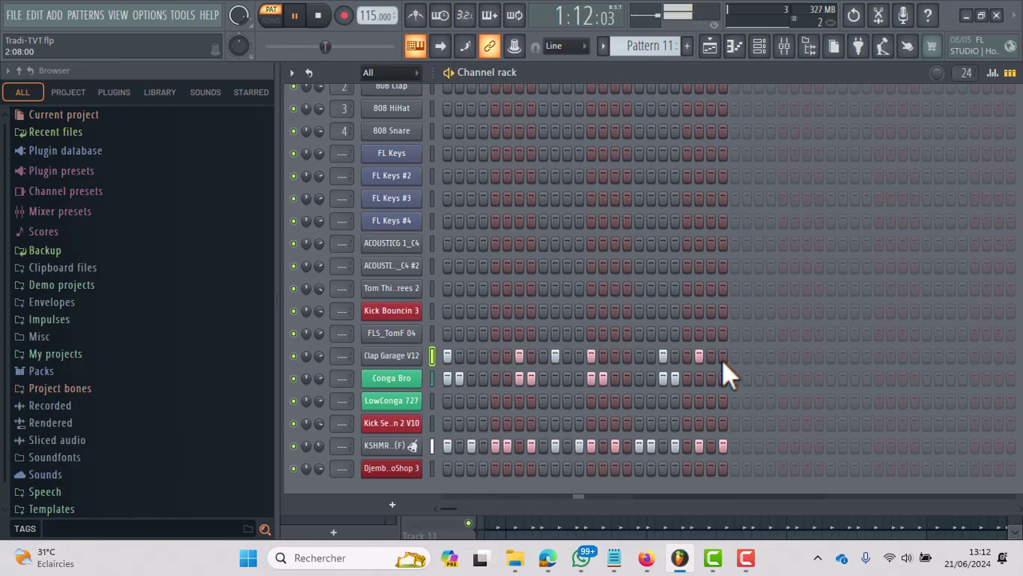
Program the Tom row with hits on steps 5, 7, 8, 10, 12, 17, 19, 20, 22 and 24.
click(496, 288)
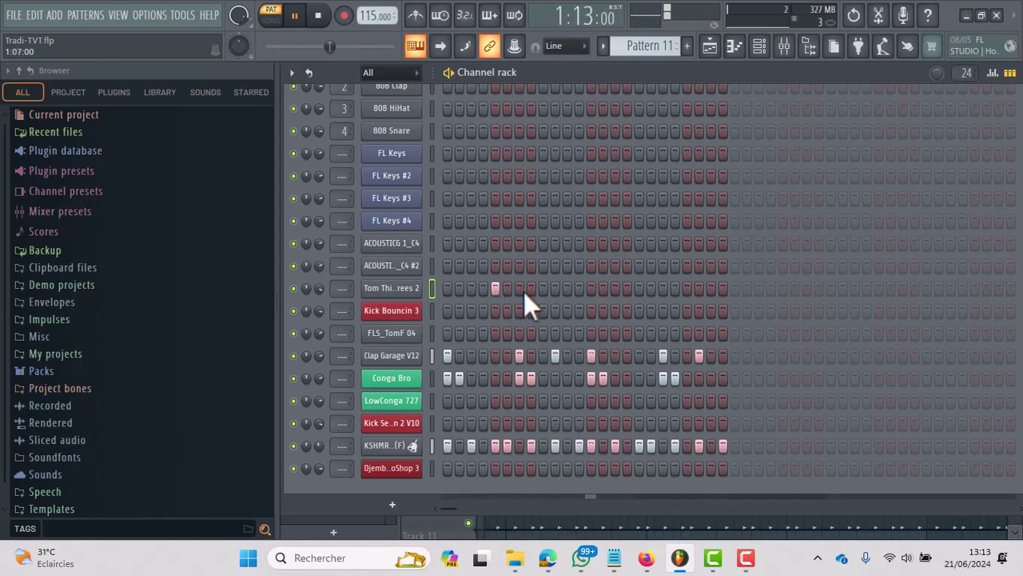
click(524, 291)
click(531, 288)
click(555, 288)
click(579, 288)
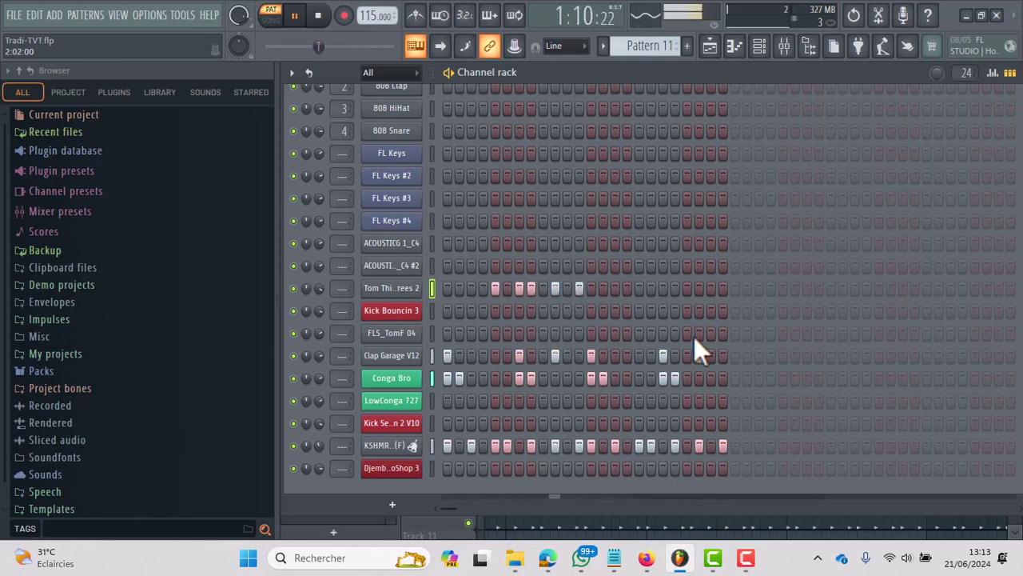
click(639, 289)
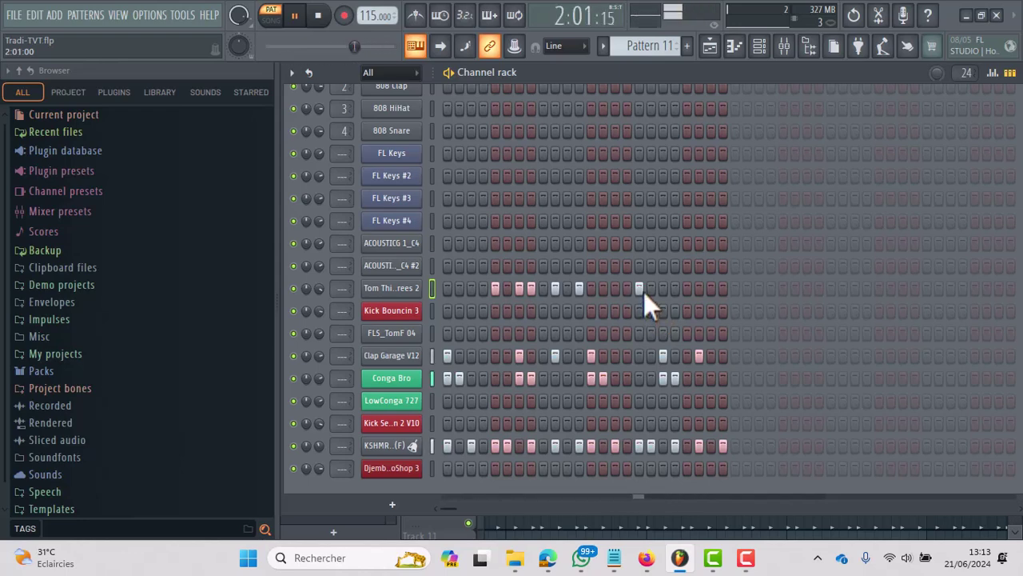
click(663, 288)
click(674, 288)
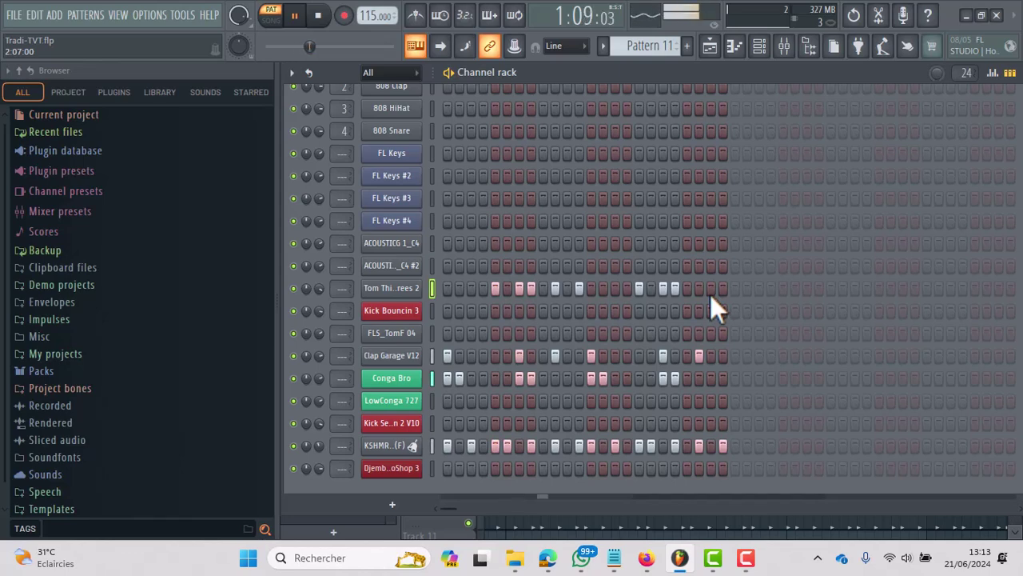
click(699, 289)
click(724, 289)
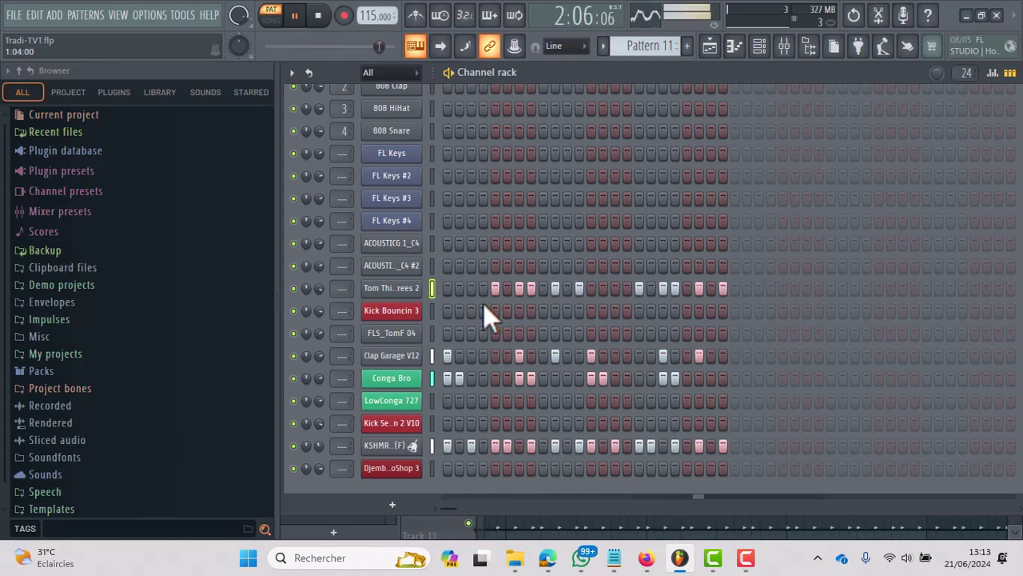
Place hits on steps 1, 3, 13 and 15 of the Djemb..oShop 3 row.
click(447, 468)
click(471, 468)
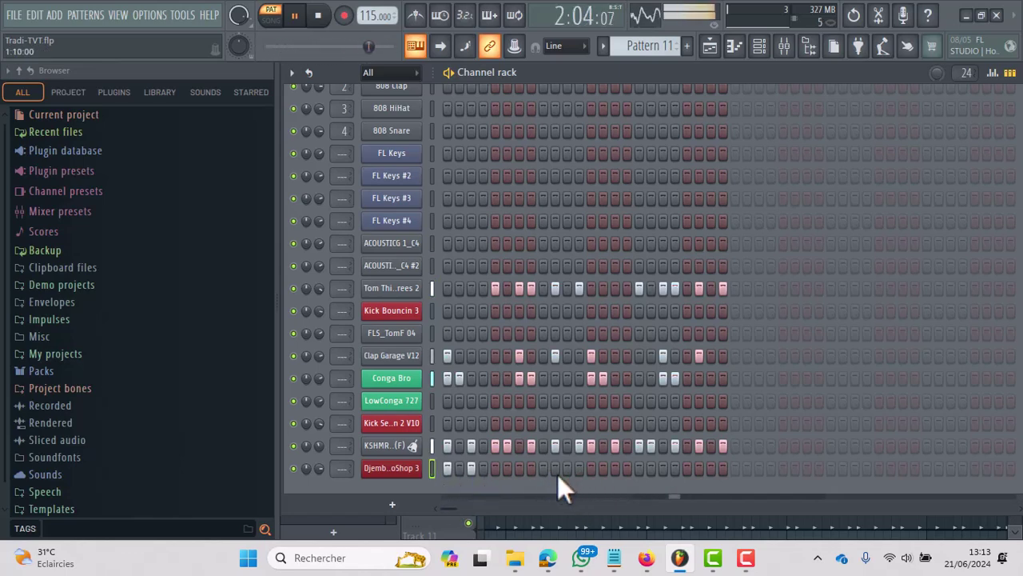
click(592, 468)
click(615, 468)
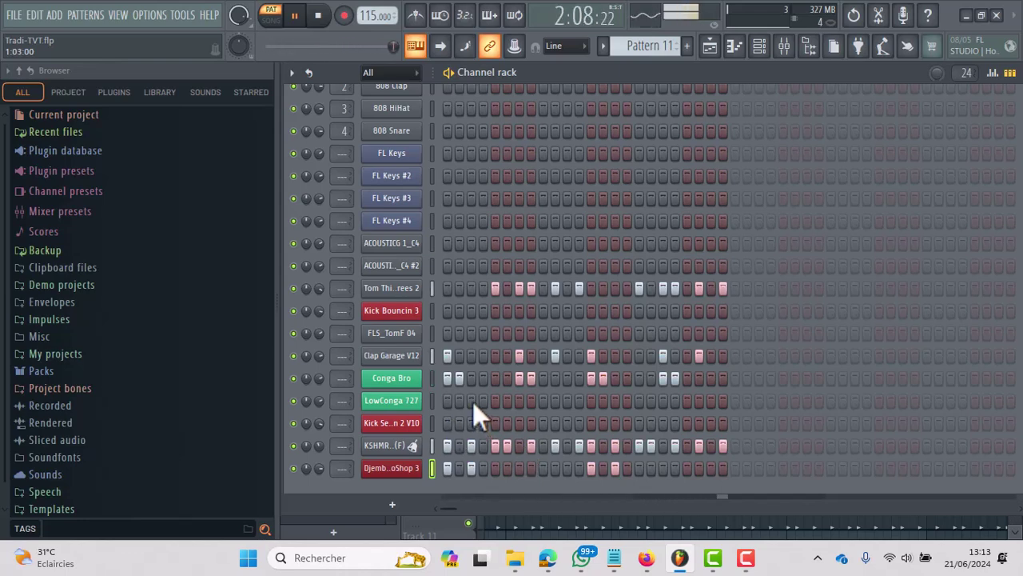
Fill steps 3 to 6 and 15 to 18 of the LowConga 727 row with hits.
drag(474, 399, 509, 403)
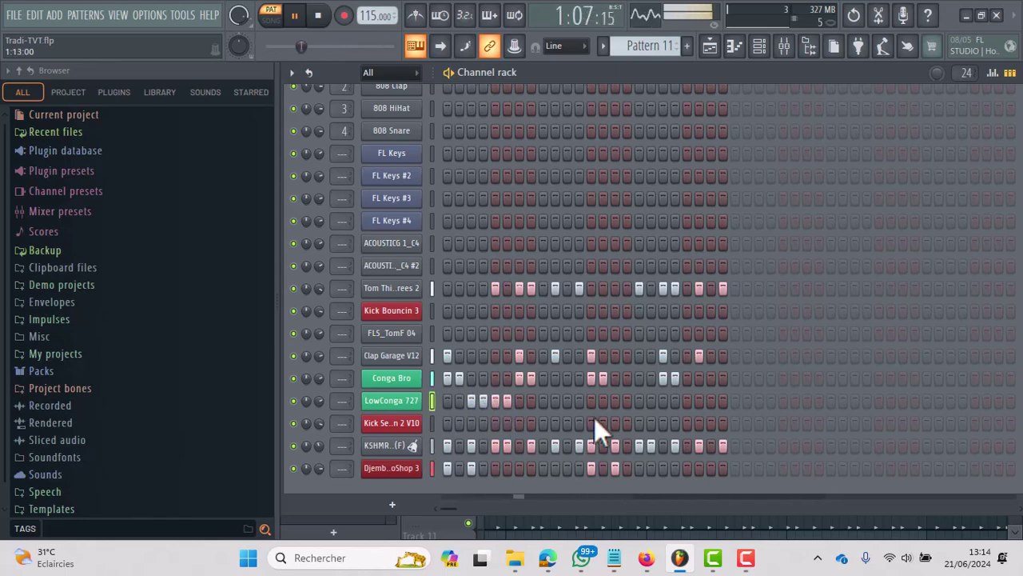
drag(617, 402, 627, 401)
click(638, 401)
click(651, 400)
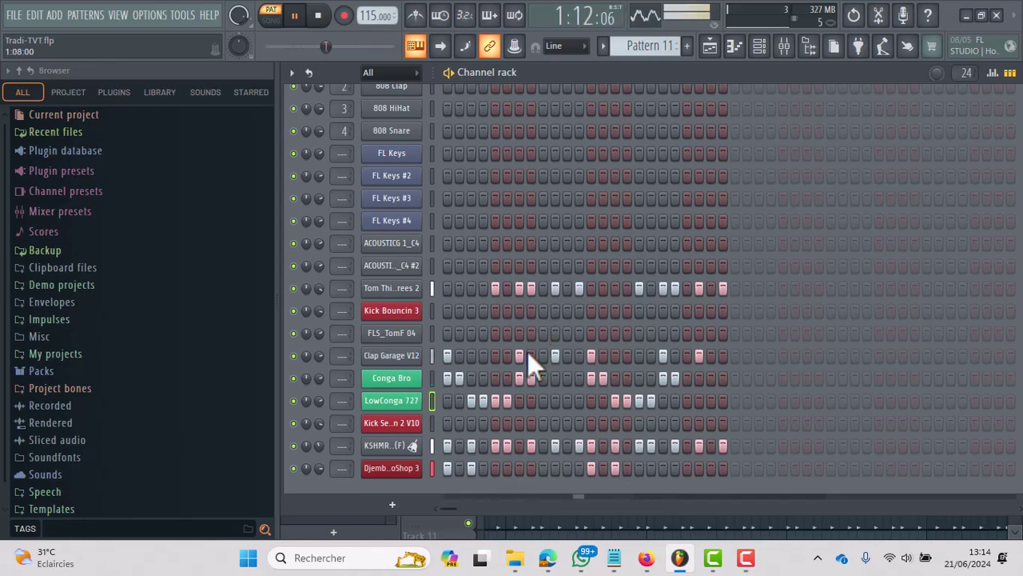
Place hits on steps 1, 3, 13 and 15 of the Kick Se..n 2 V10 row.
click(449, 424)
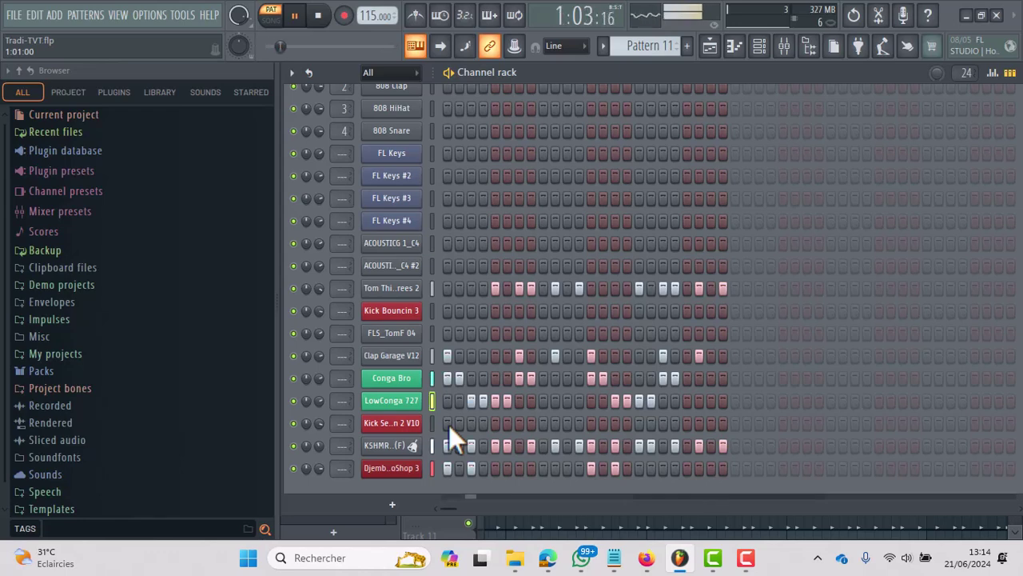
click(472, 422)
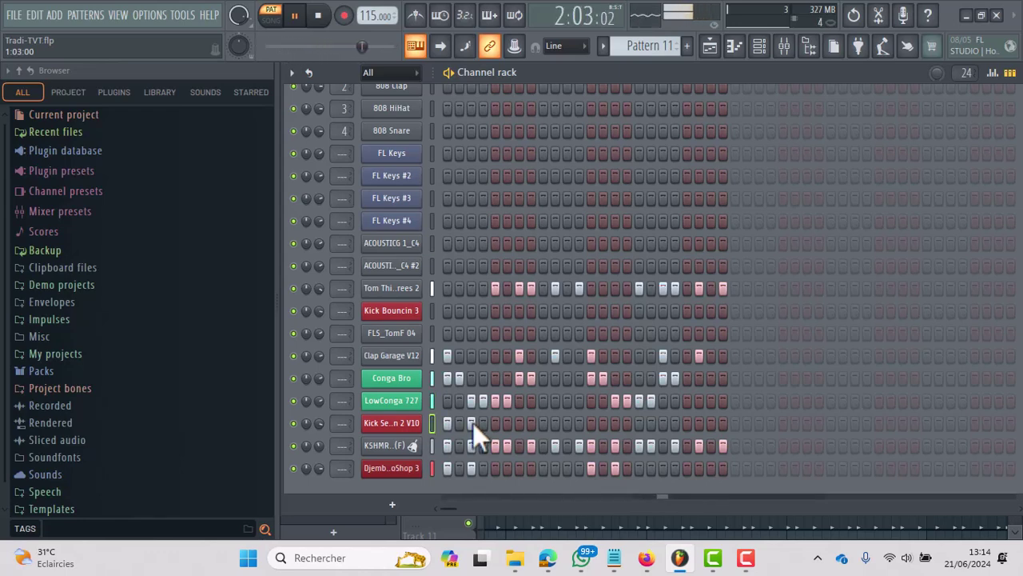
click(591, 423)
click(614, 423)
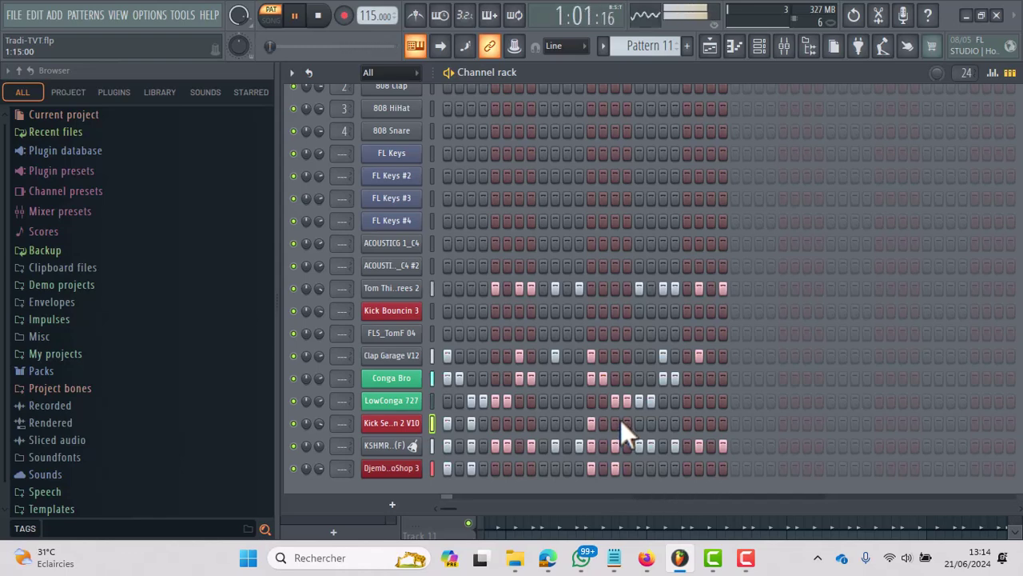
Place hits on steps 1, 3, 13 and 15 of the Kick Bouncin 3 row.
click(449, 311)
click(471, 311)
click(458, 311)
click(592, 310)
click(615, 311)
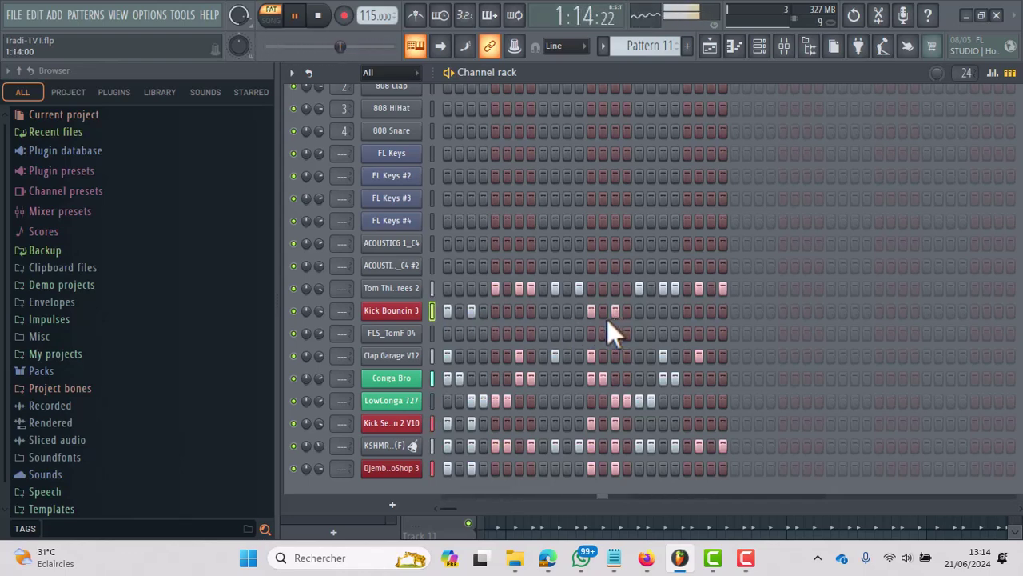